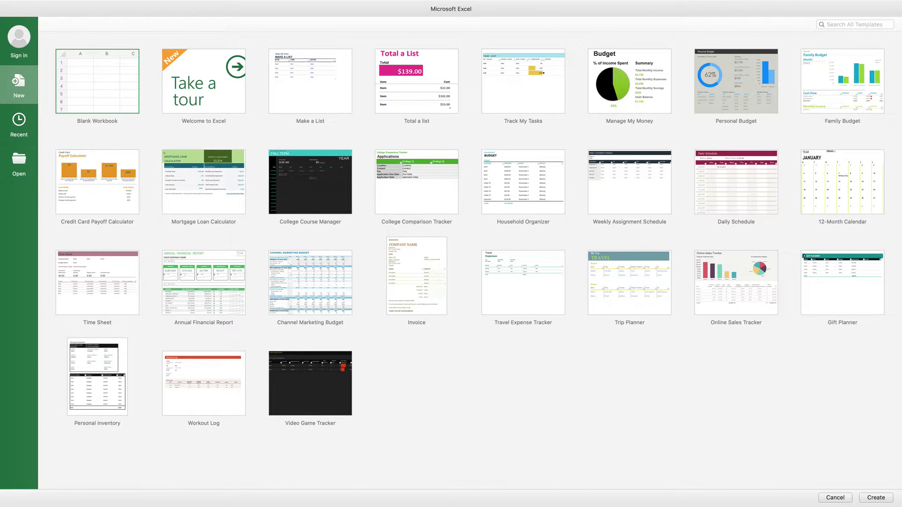
Step: Create a blank workbook and rename its sheet as Invoice 201
key(Return)
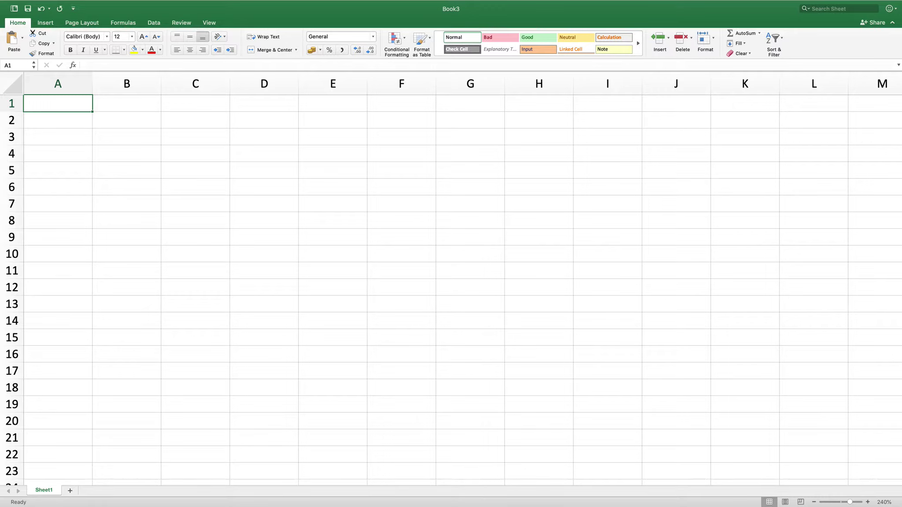
right_click(44, 491)
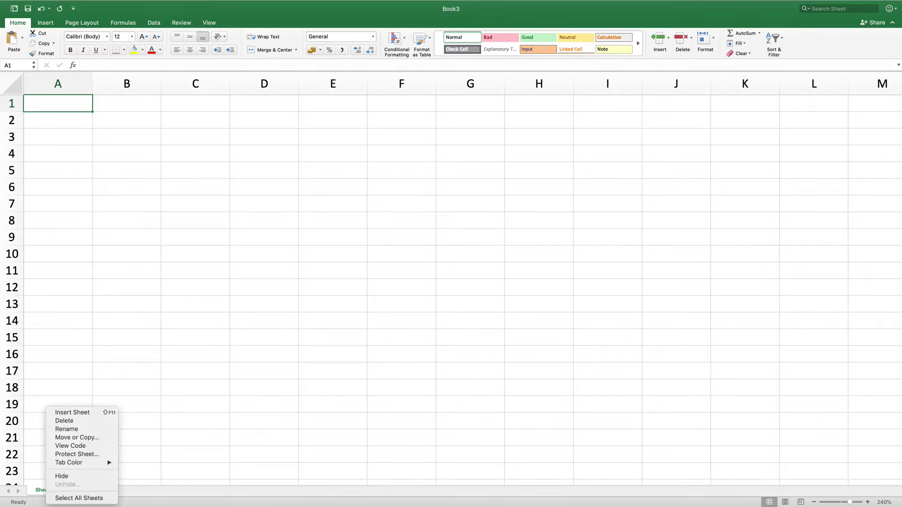
click(66, 429)
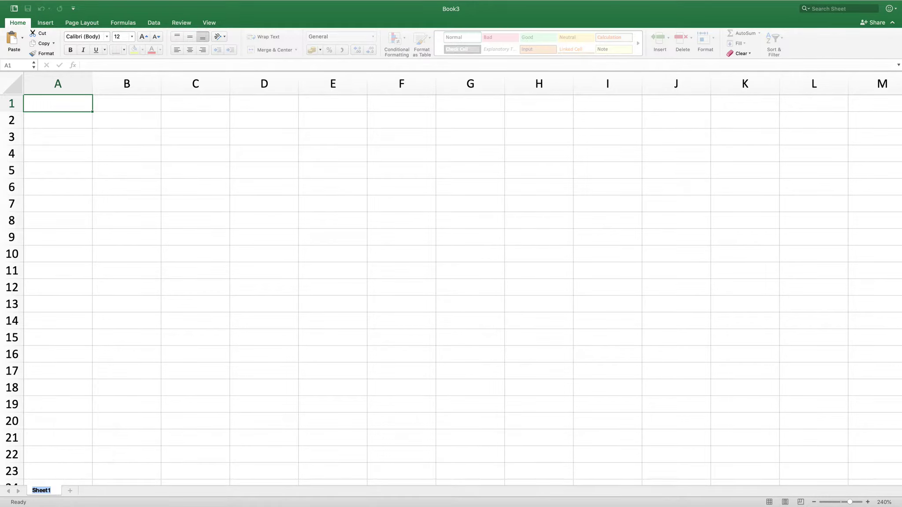
text(Invoice 201)
key(Return)
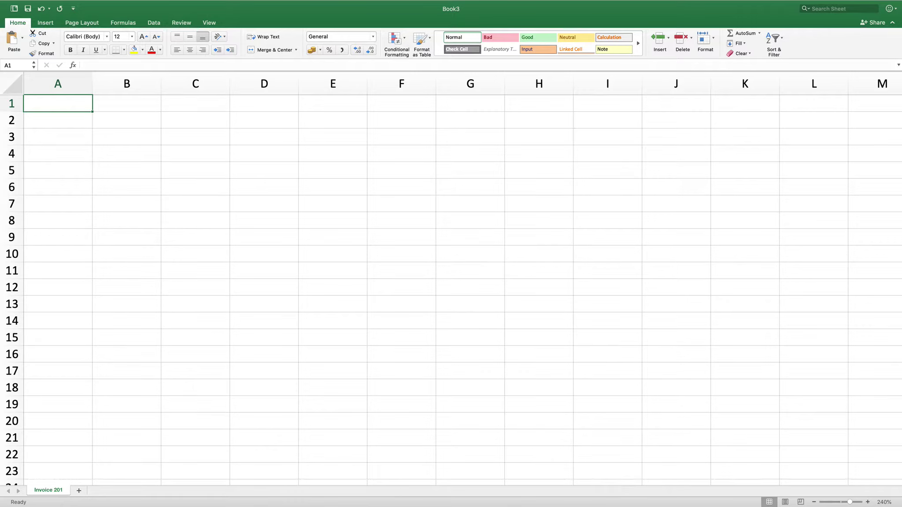
Step: Enter the label "Invoice Date:" in cell A1 and "Customer No:" in cell A3
text(Invoice Date:)
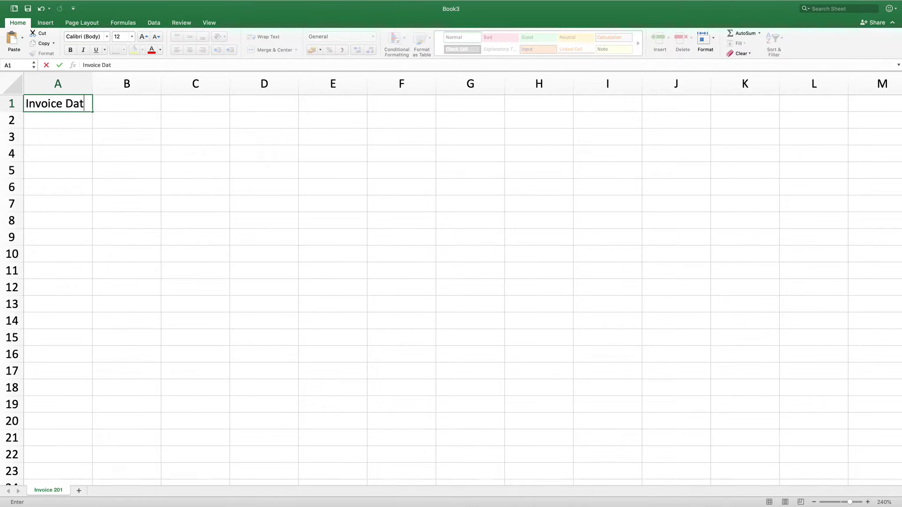
key(Return)
key(Return)
text(Customer No:)
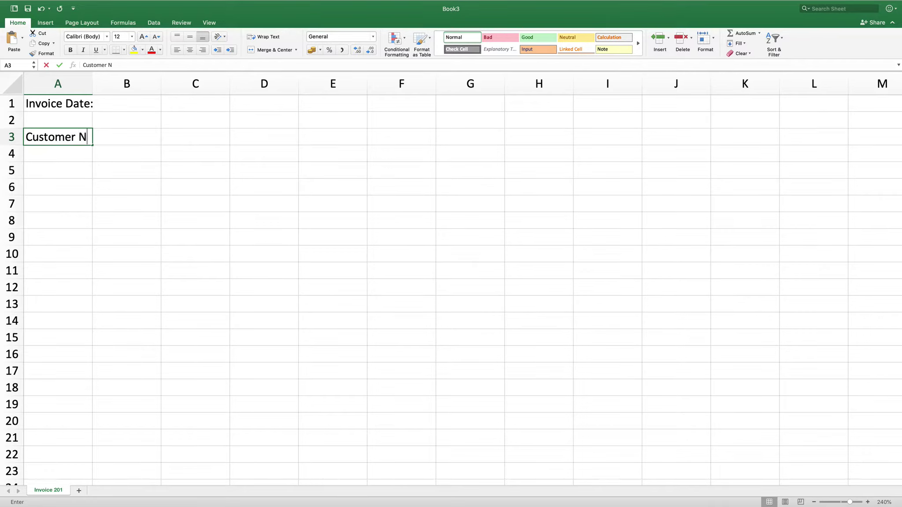
key(Return)
key(Return)
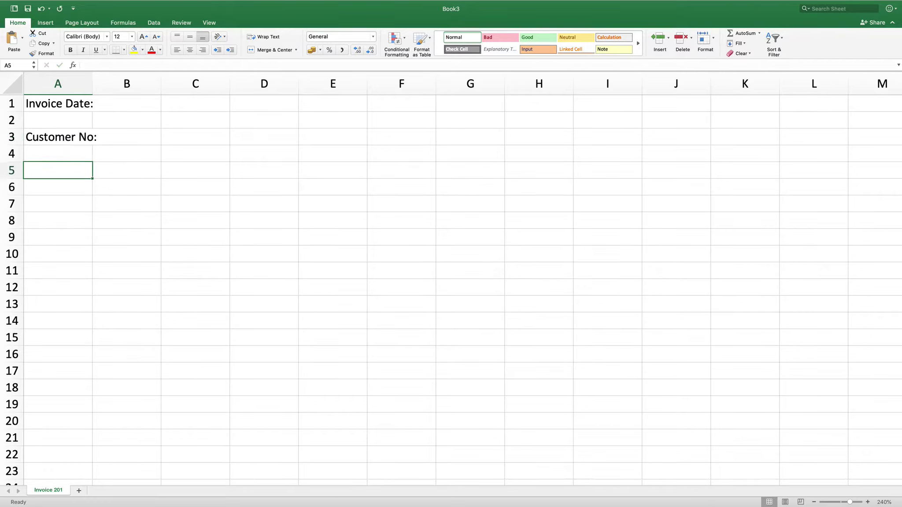
Step: Enter the column headings Product, Description, Qty and Price in cells A5 to D5
text(Product)
key(Tab)
text(Description)
key(Tab)
text(Qty)
key(Tab)
text(Pric)
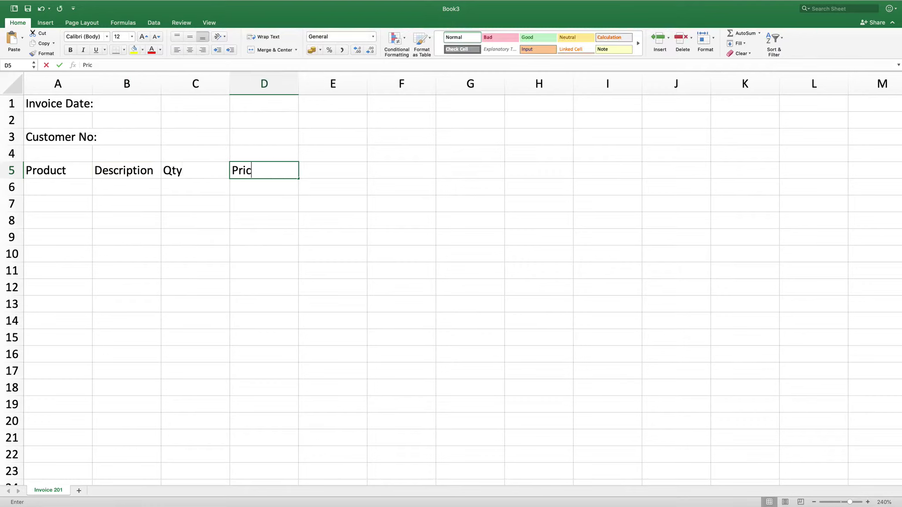
text(e)
key(Tab)
Step: Complete the heading row with Unit, Total, Discount and Net in cells E5 to H5
text(Unit)
key(Tab)
text(Total)
key(Tab)
text(Discount)
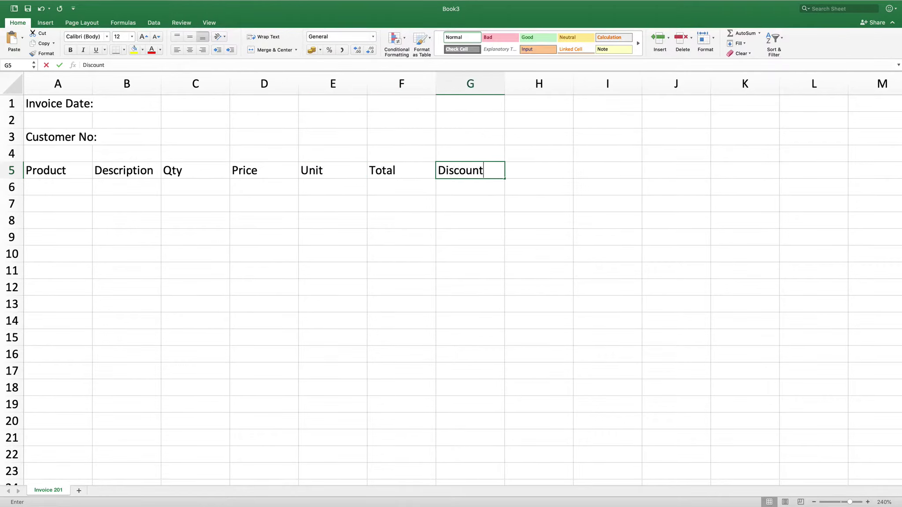
key(Tab)
text(Net)
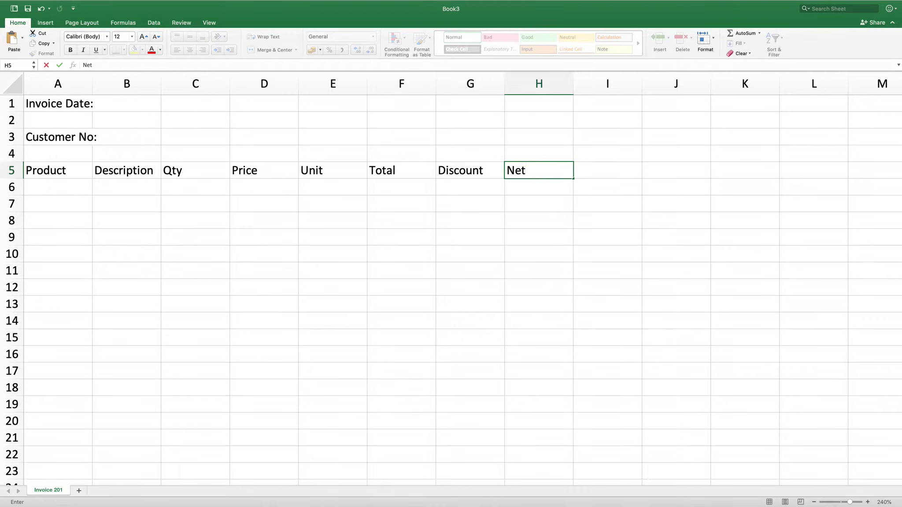
key(Return)
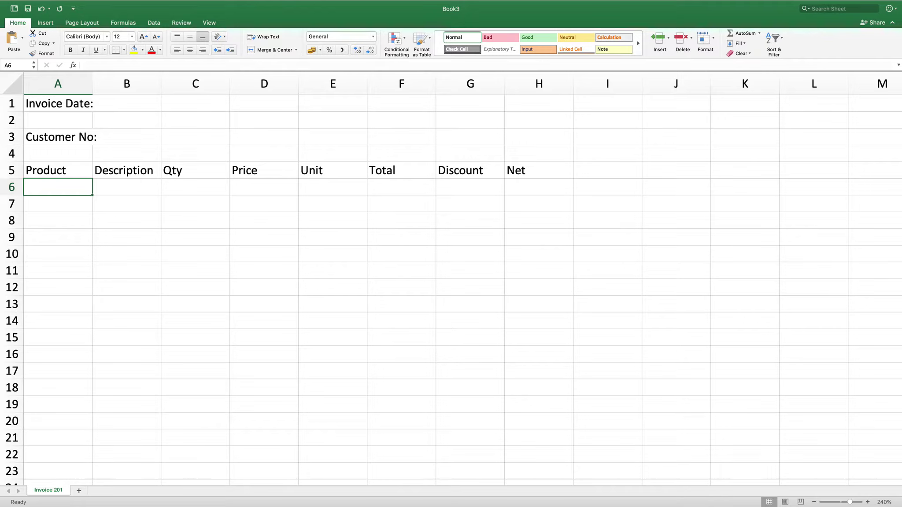
Step: Enter Code beneath Product in A6 and the £ sign beneath Price in D6
text(Code)
key(Tab)
click(195, 187)
click(263, 187)
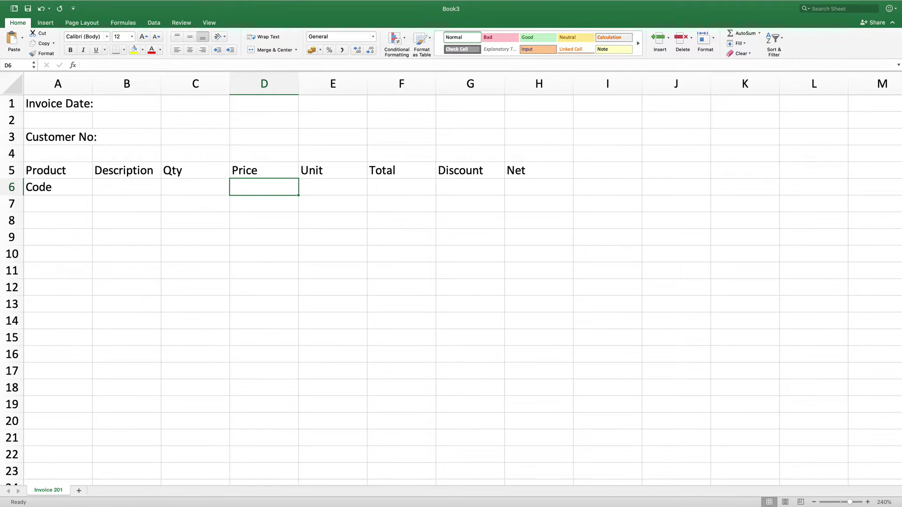
text(£)
key(Tab)
text(£)
key(Tab)
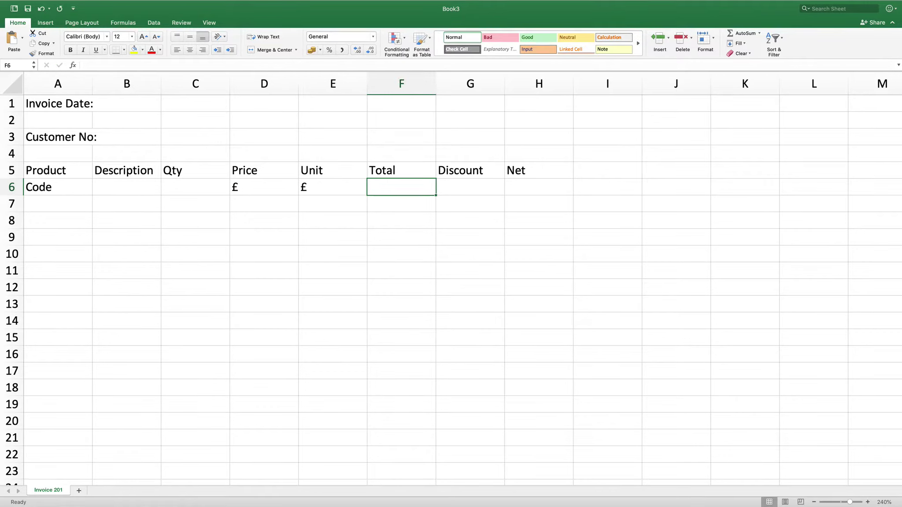
key(Left)
key(BackSpace)
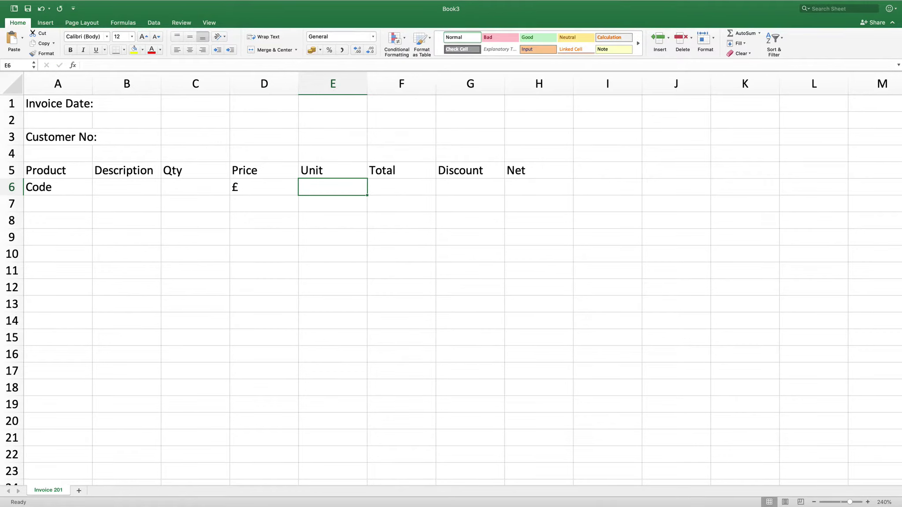
Step: Enter £ under Total in F6, % under Discount in G6 and £ under Net in H6
key(Right)
text(£)
key(Tab)
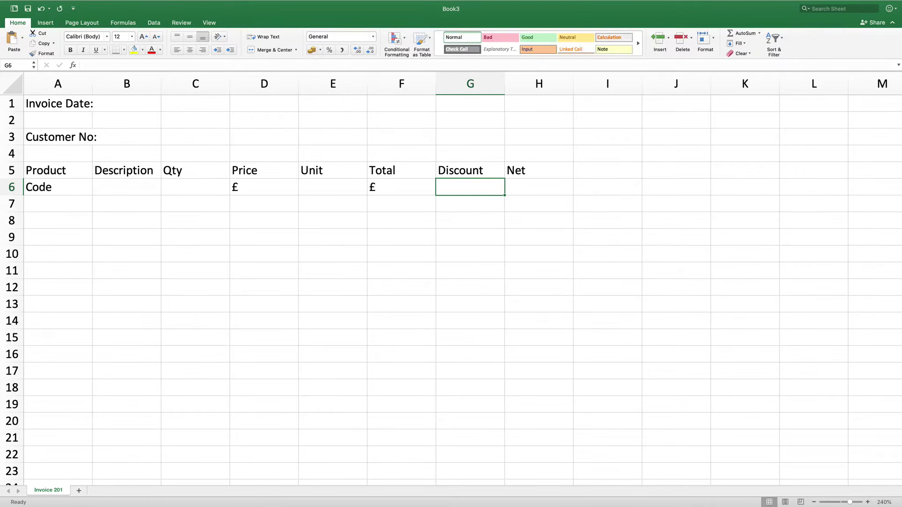
text(%)
key(Tab)
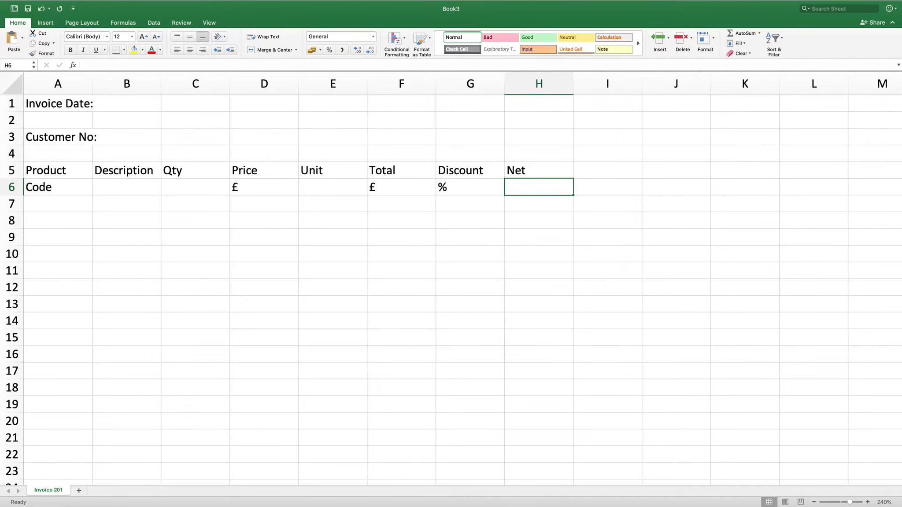
text(£)
key(Return)
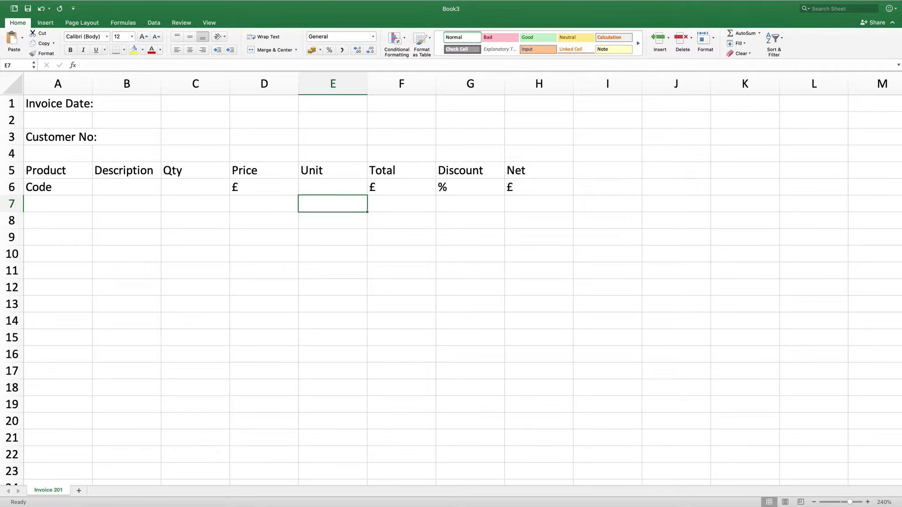
Step: Widen column A slightly so that the Customer No: label fits inside it
drag(92, 83, 102, 84)
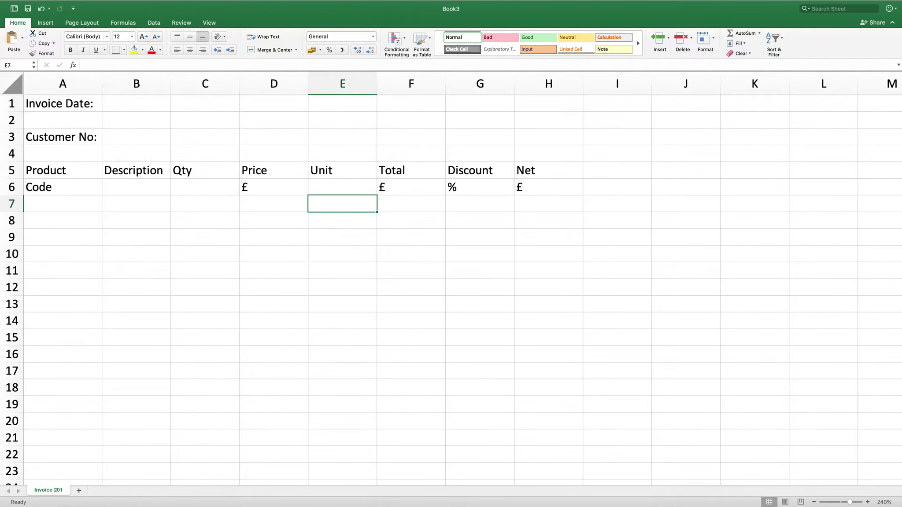
key(super+a)
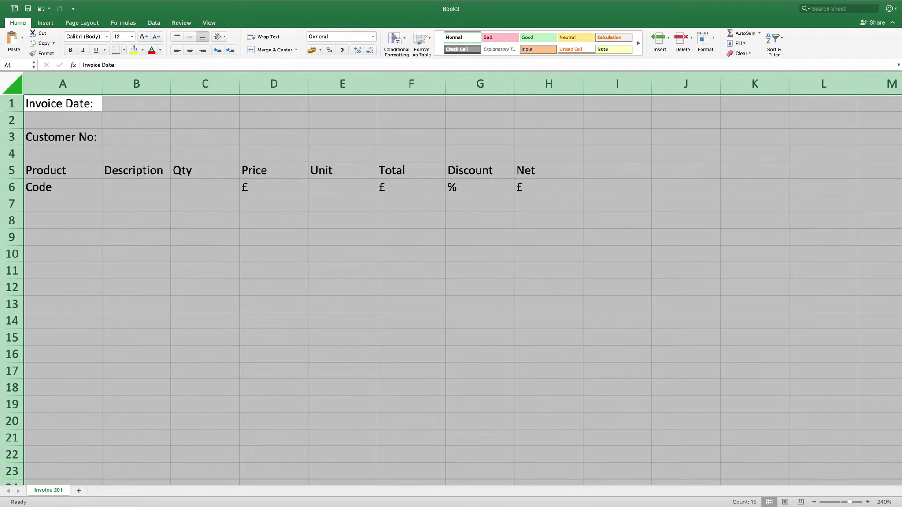
click(63, 104)
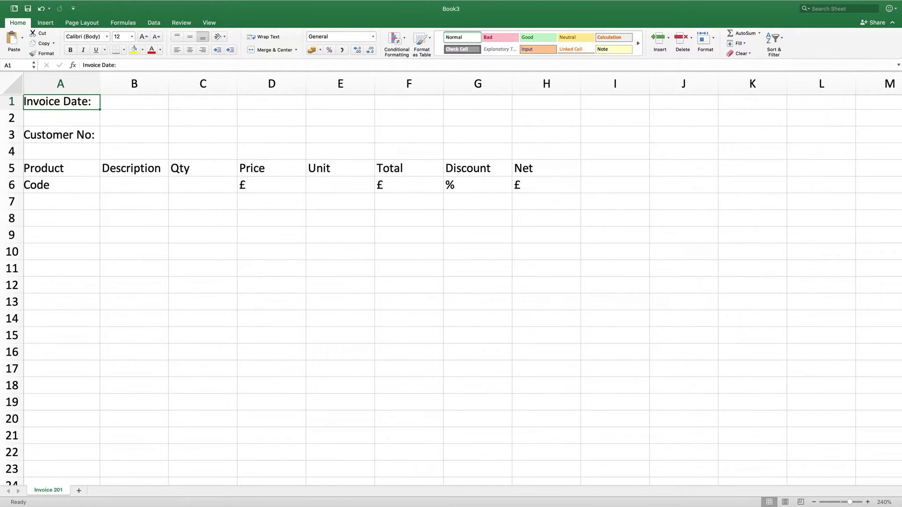
Step: Set the width of the Description column B to 18
click(134, 84)
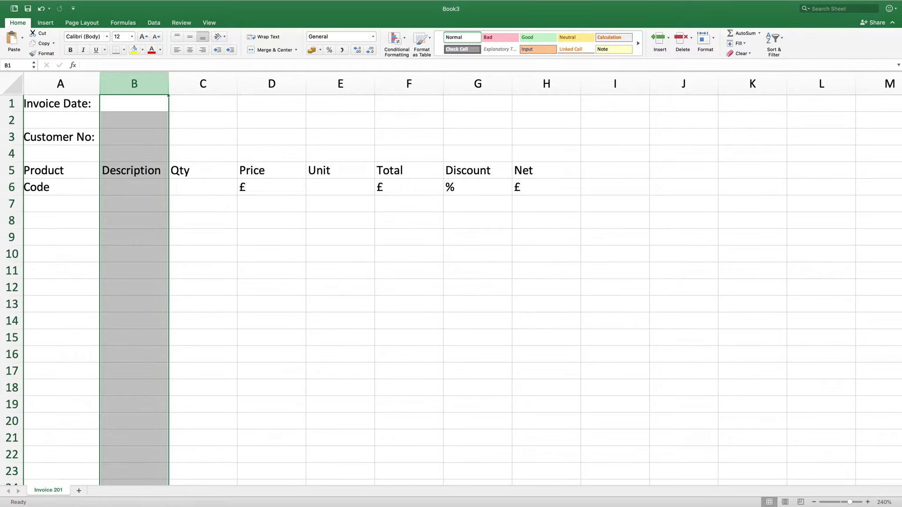
mouse_move(168, 84)
mouse_down()
mouse_move(182, 83)
mouse_move(168, 83)
mouse_up()
right_click(136, 84)
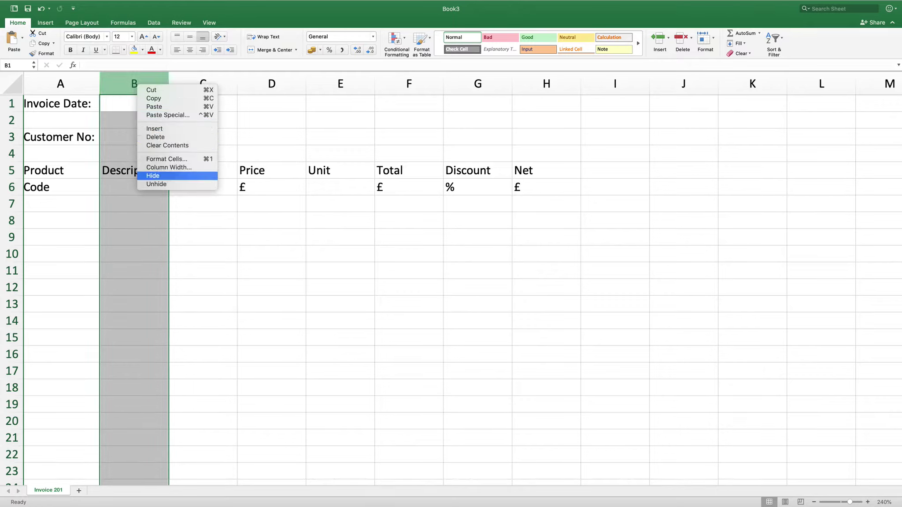
click(168, 167)
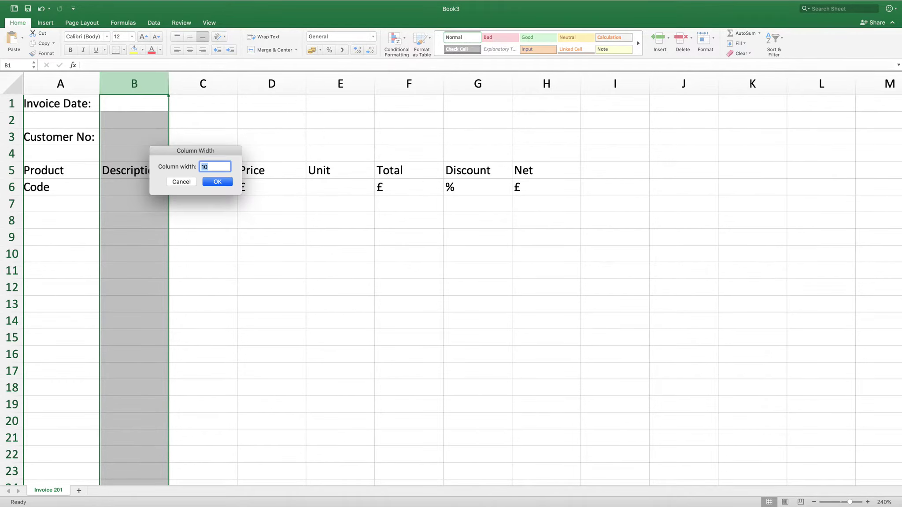
text(18)
key(Return)
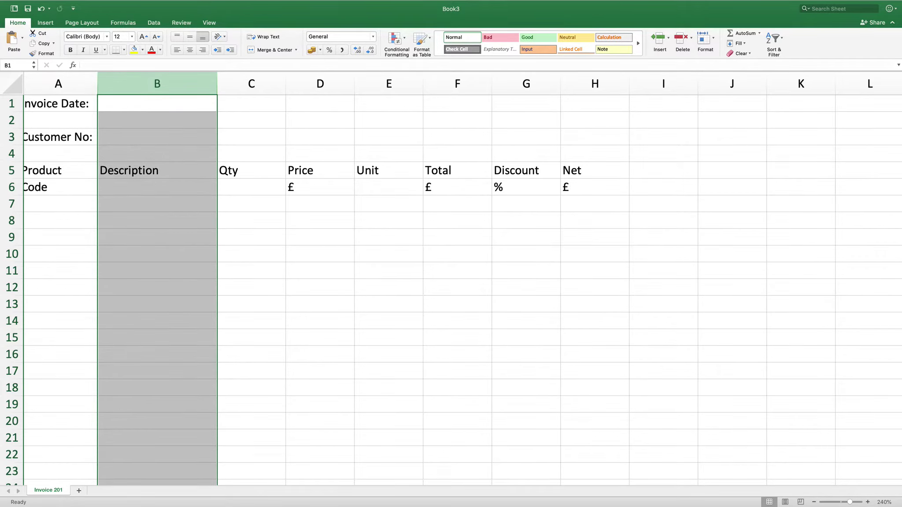
click(320, 84)
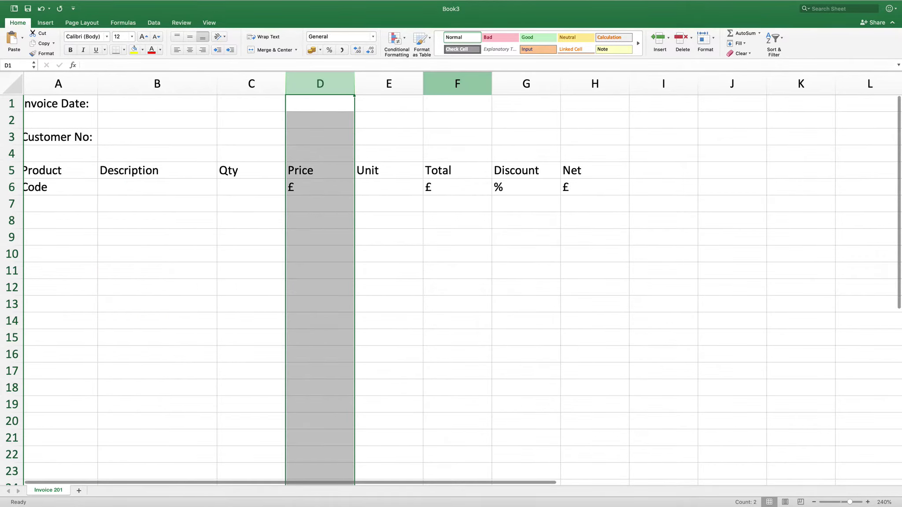
click(457, 84)
click(595, 84)
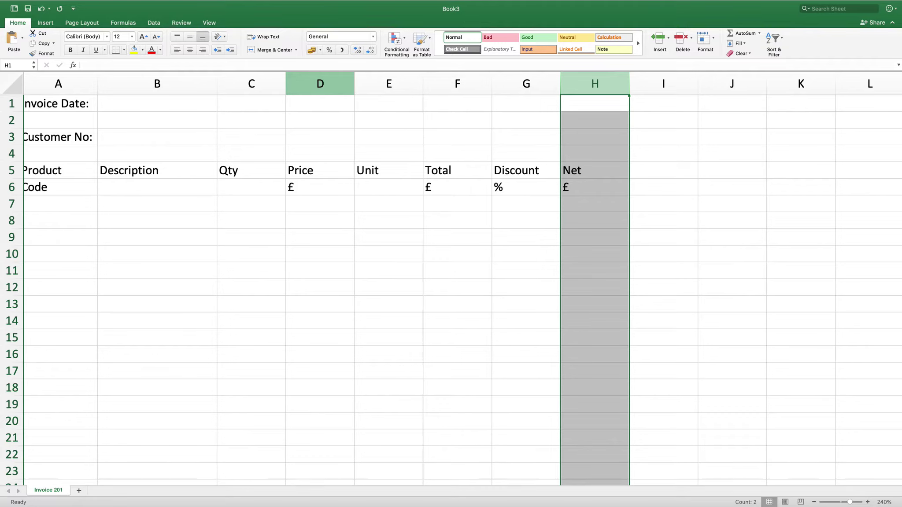
click(320, 84)
click(457, 84)
click(595, 83)
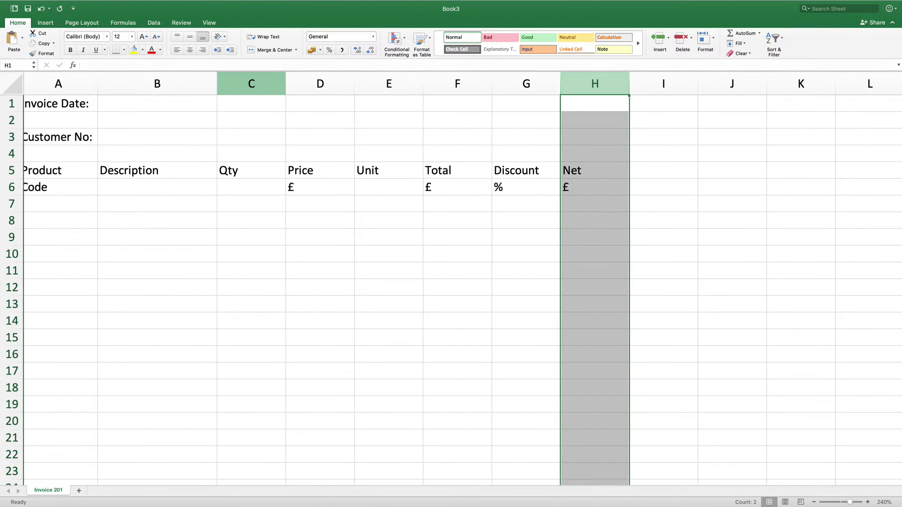
Step: Format the Price, Total and Net columns D, F and H together as Currency with the £ symbol and 2 decimal places
click(320, 83)
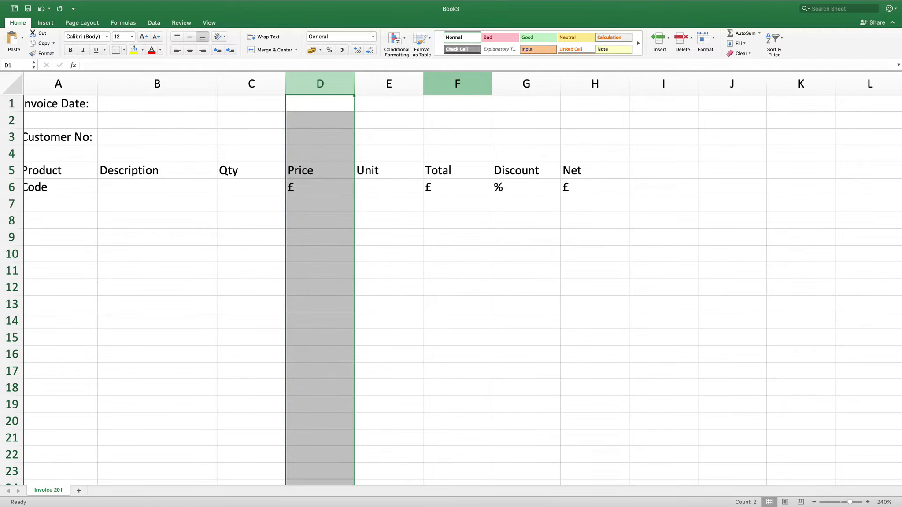
super+click(457, 83)
super+click(595, 84)
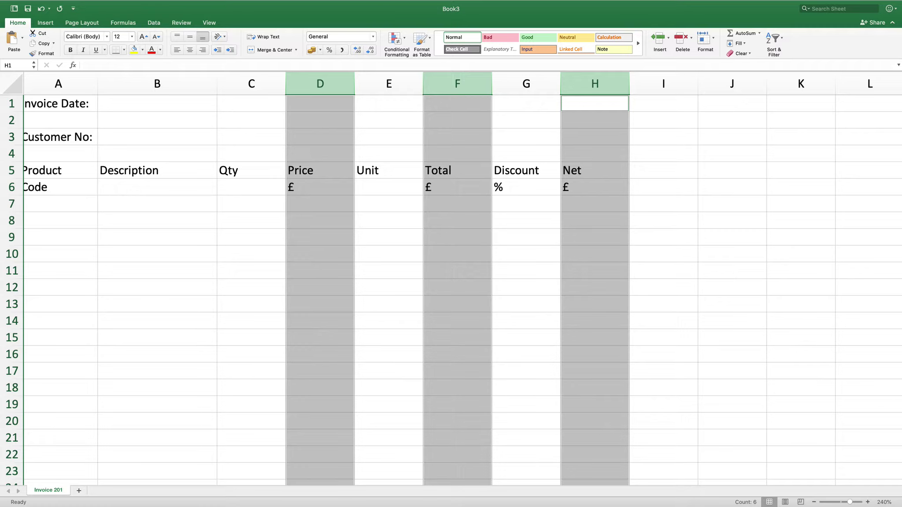
right_click(317, 173)
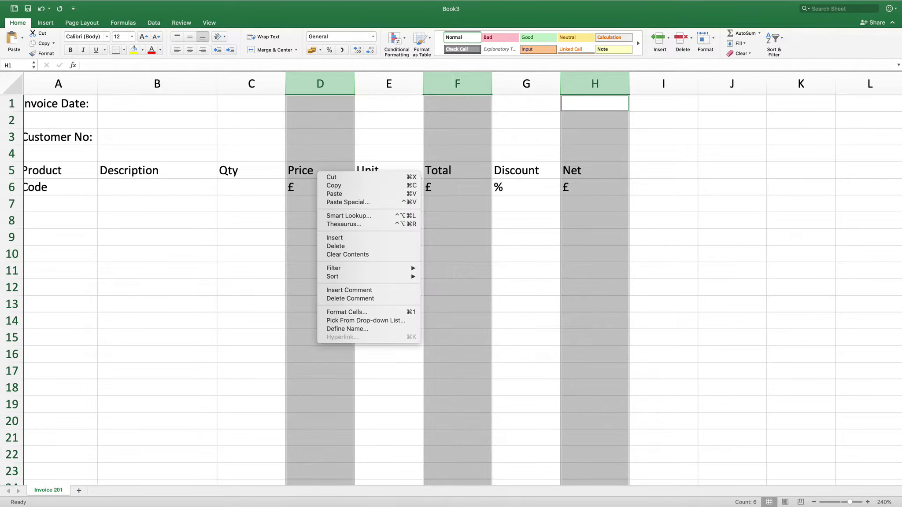
click(347, 312)
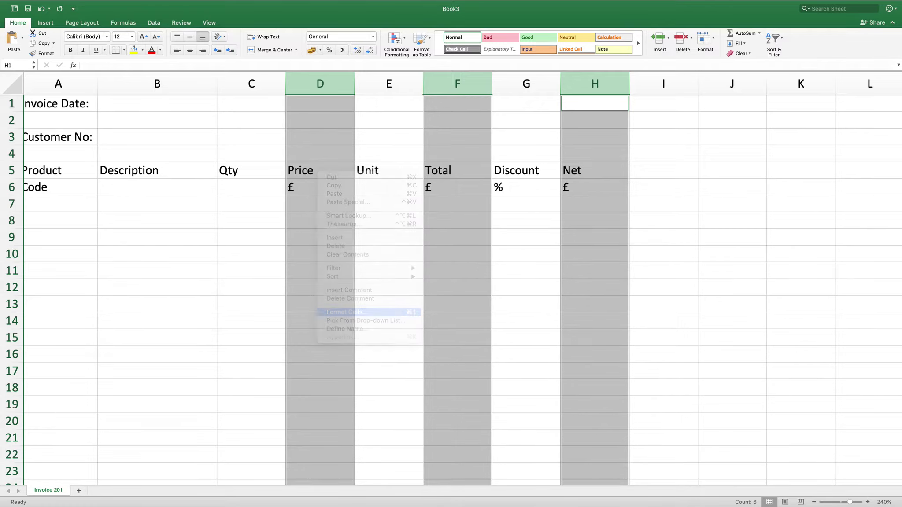
click(326, 241)
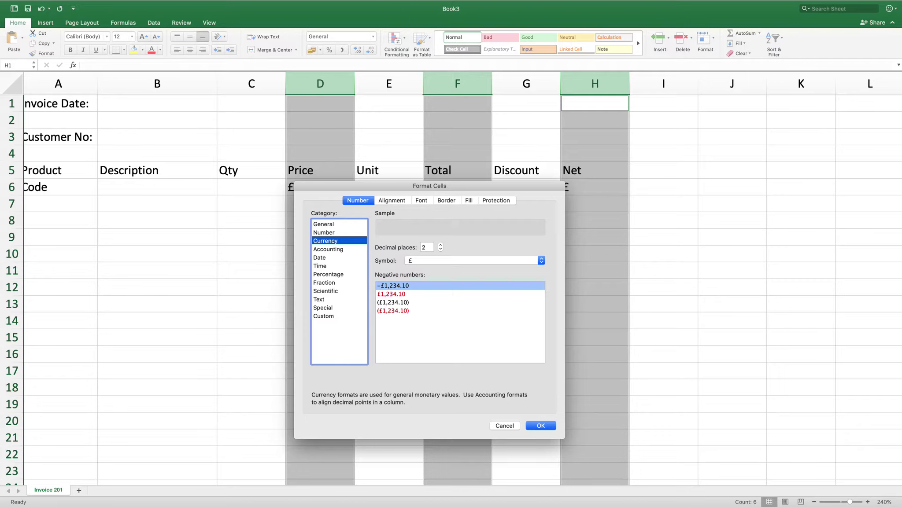
key(Return)
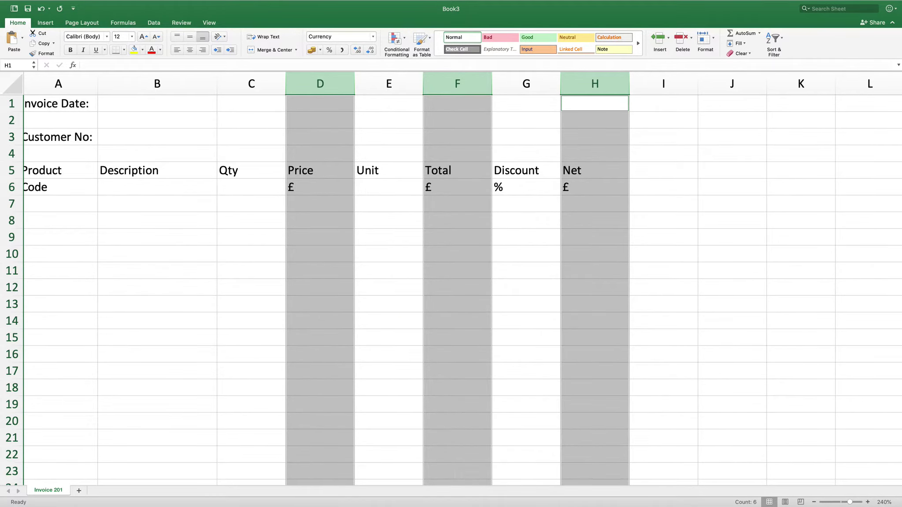
Step: Format the Discount column G as Percentage
click(526, 84)
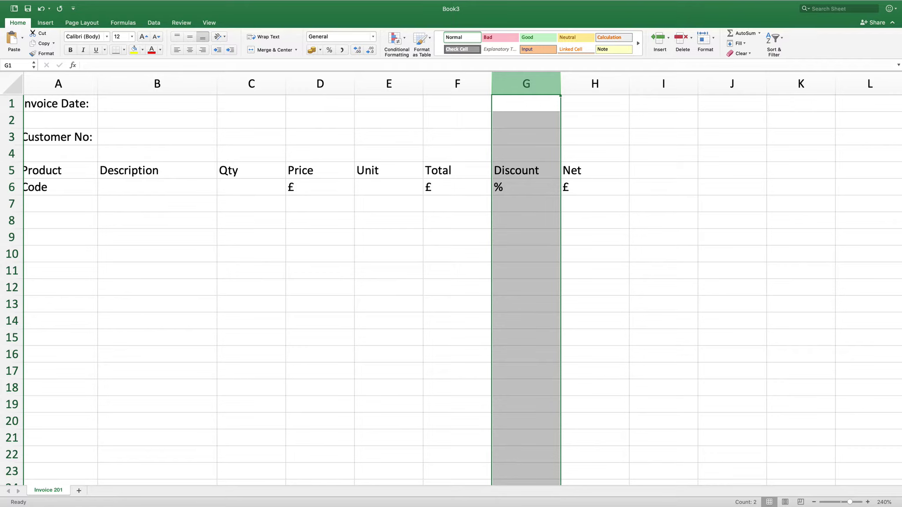
right_click(505, 82)
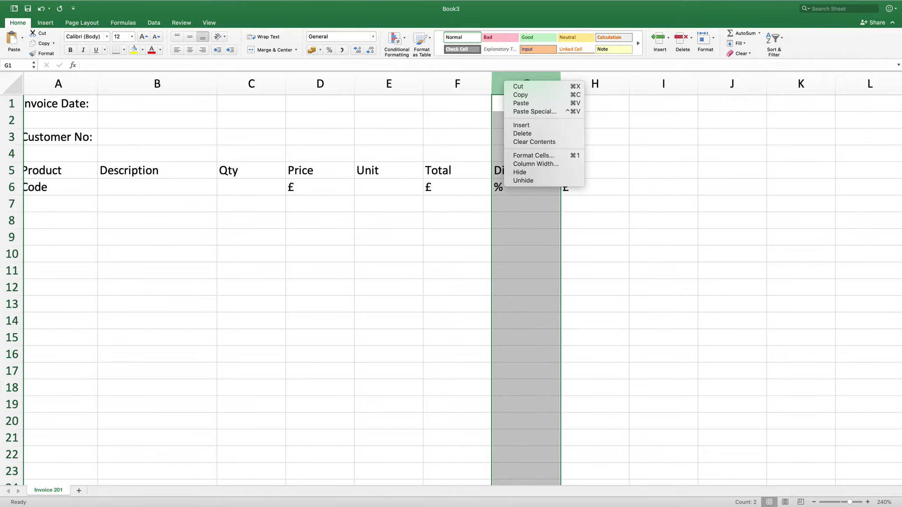
click(533, 155)
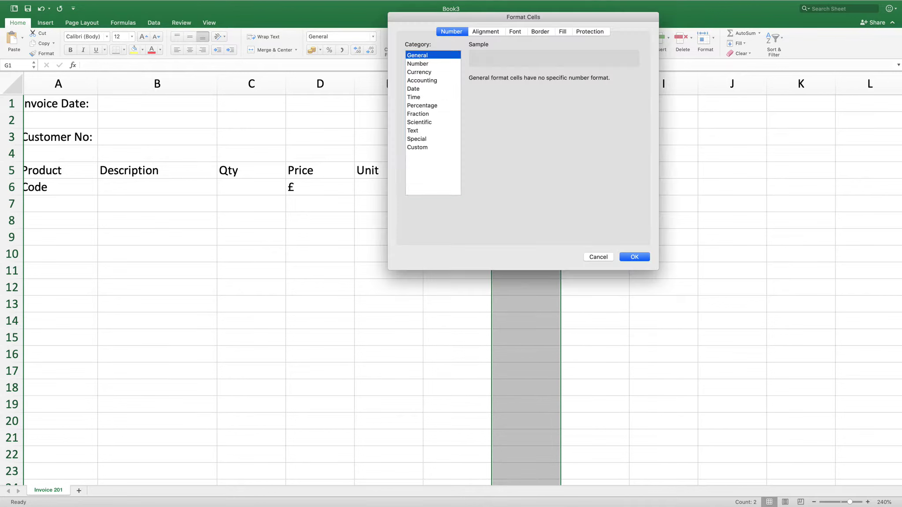
click(422, 105)
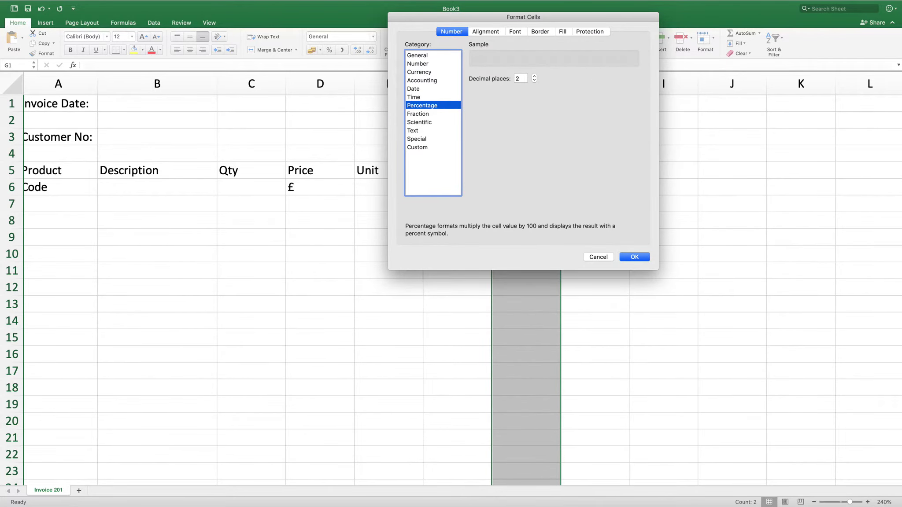
key(Tab)
key(Down)
key(Return)
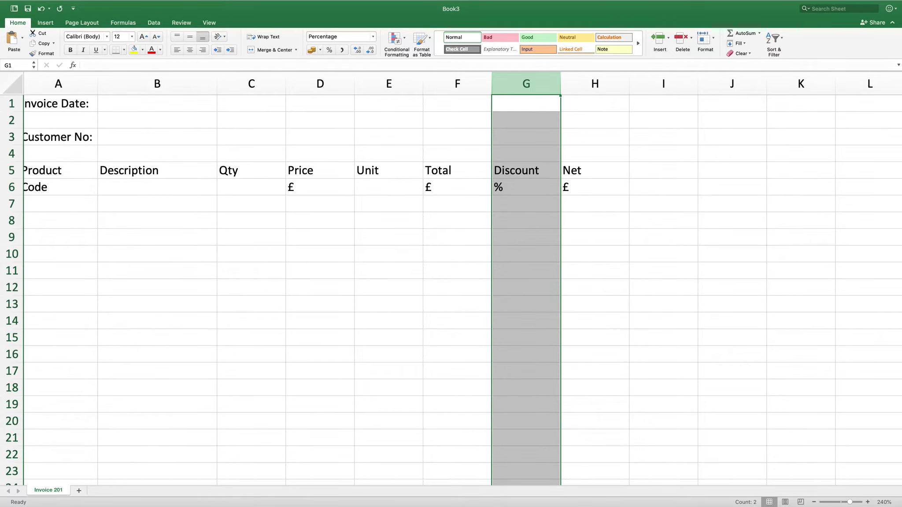
Step: Underline the Invoice Date: label in A1 and the Customer No: label in A3 together
click(60, 104)
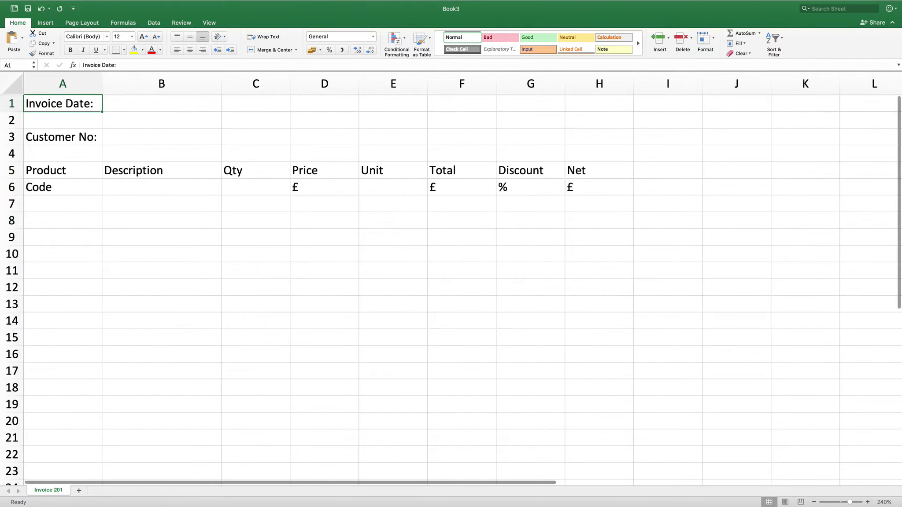
super+click(58, 135)
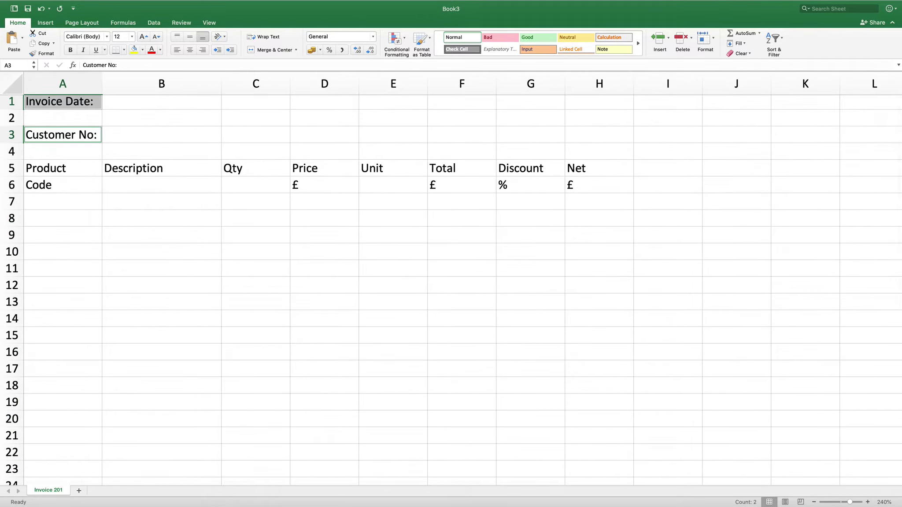
click(96, 49)
Step: Enter the invoice date 01/02/2016 in B1 and the customer number in B3
click(161, 102)
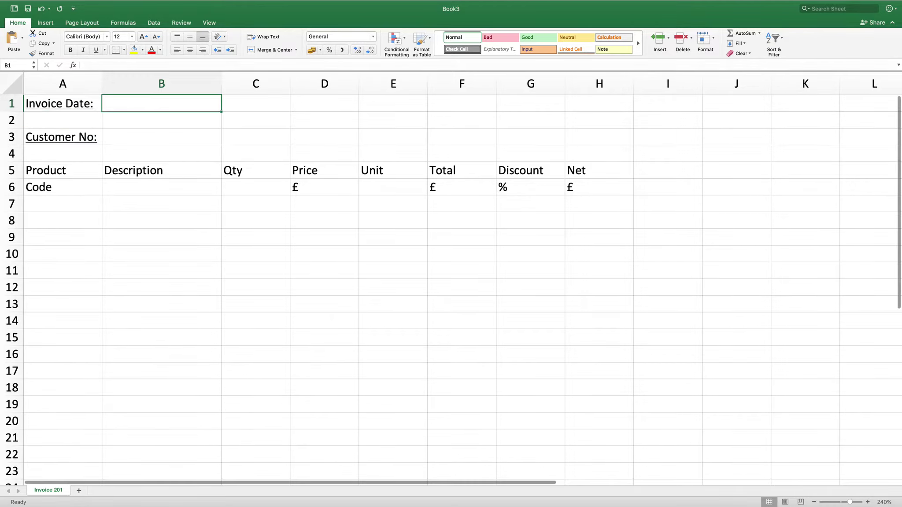
text(01/0)
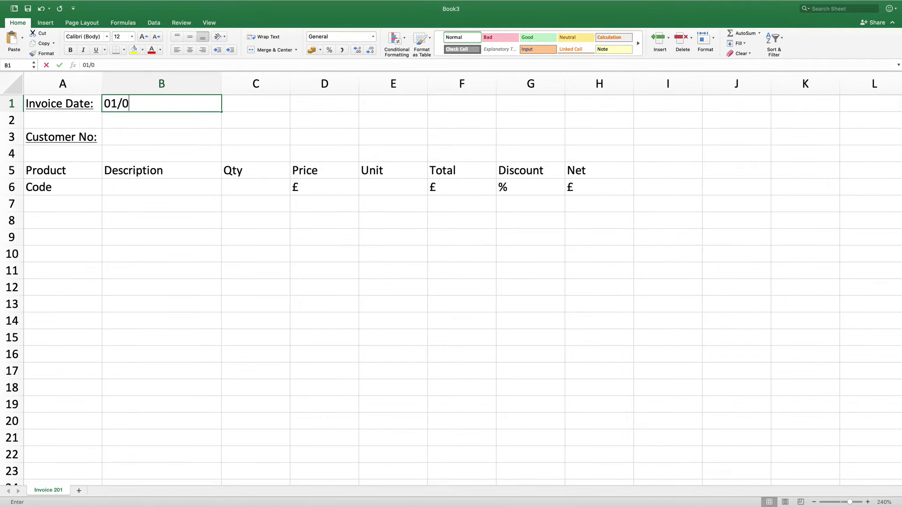
text(1/)
key(BackSpace)
key(BackSpace)
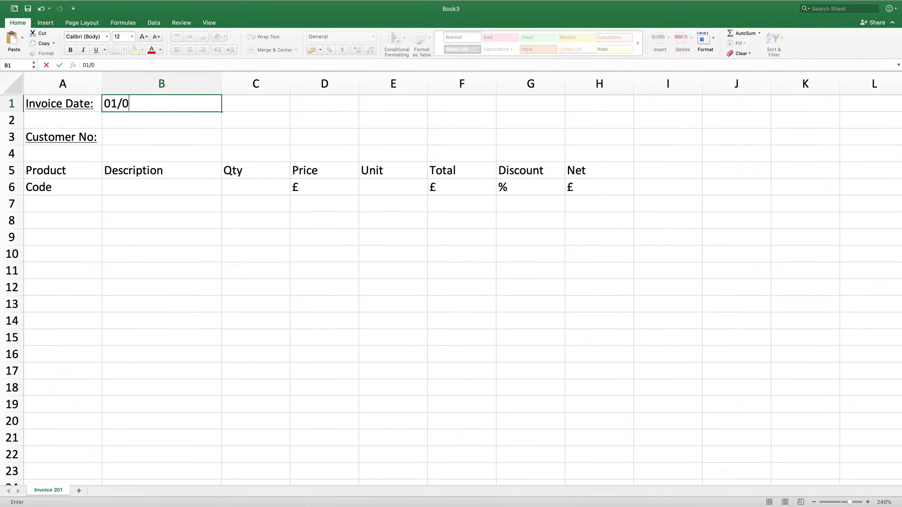
text(2/2016)
key(Return)
key(Return)
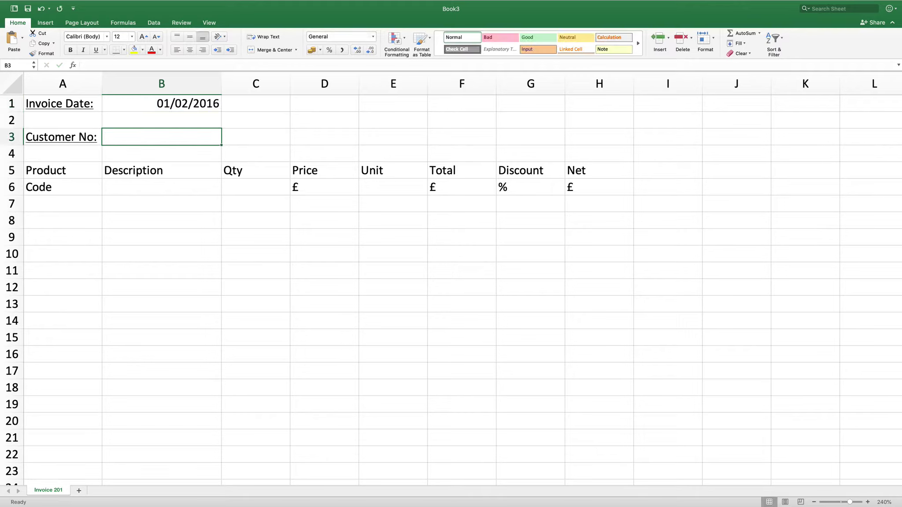
text(1498)
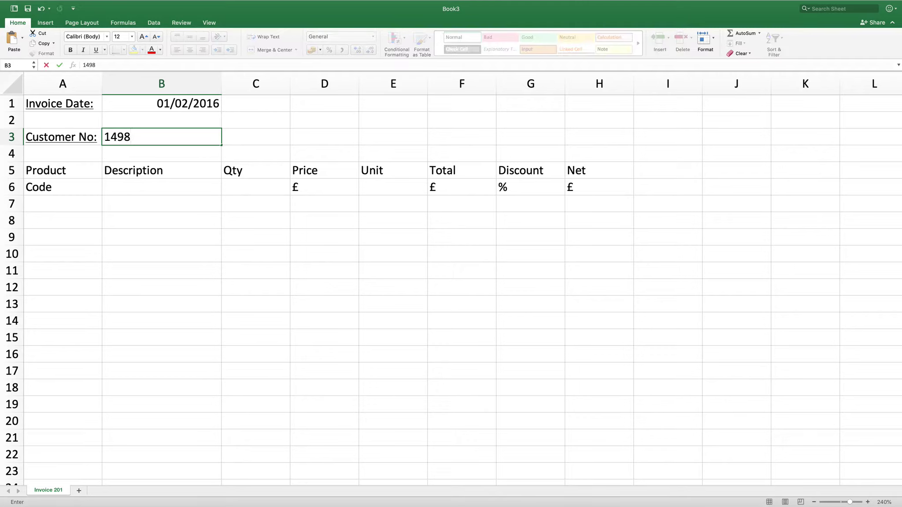
key(Return)
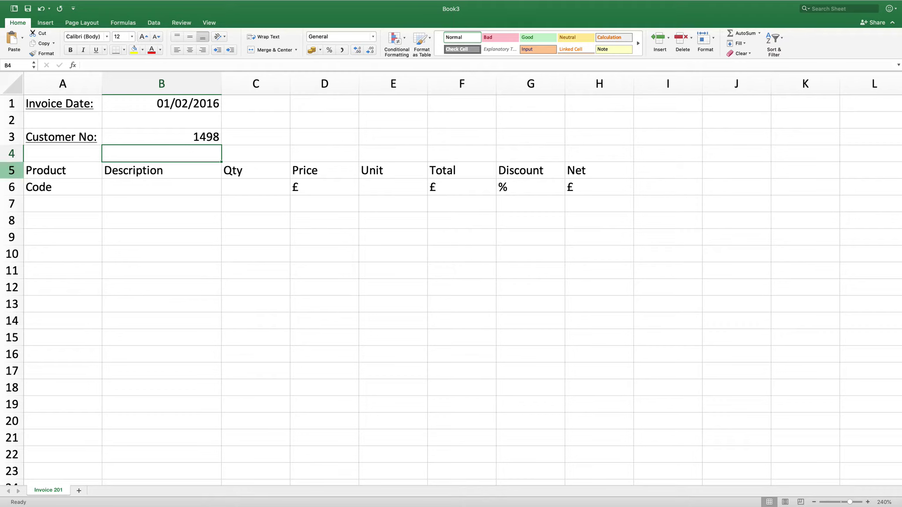
Step: Make the column headings in rows 5 and 6 bold and select cell A7 under Product Code
click(12, 171)
drag(12, 170, 12, 188)
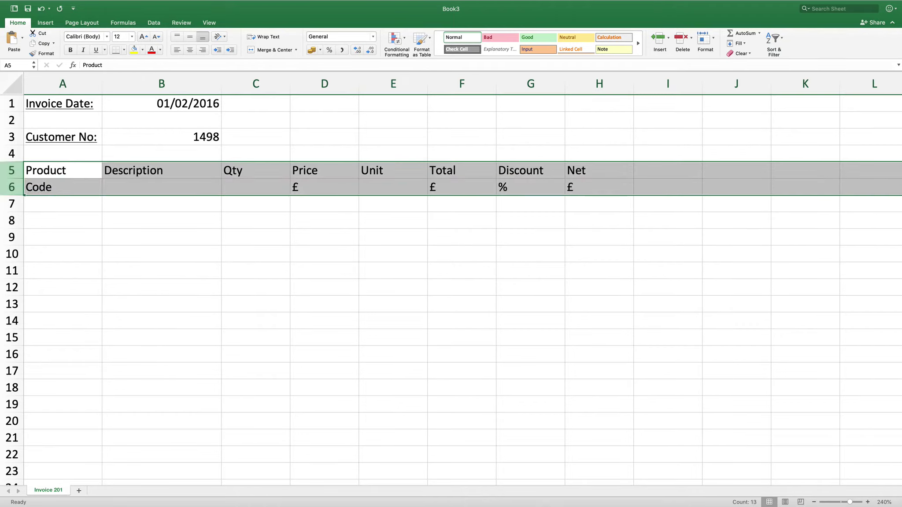
click(70, 50)
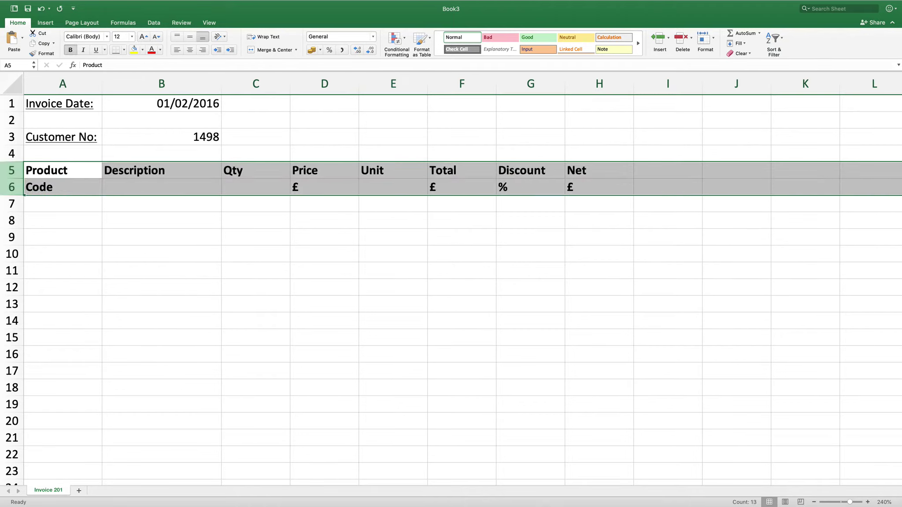
click(63, 204)
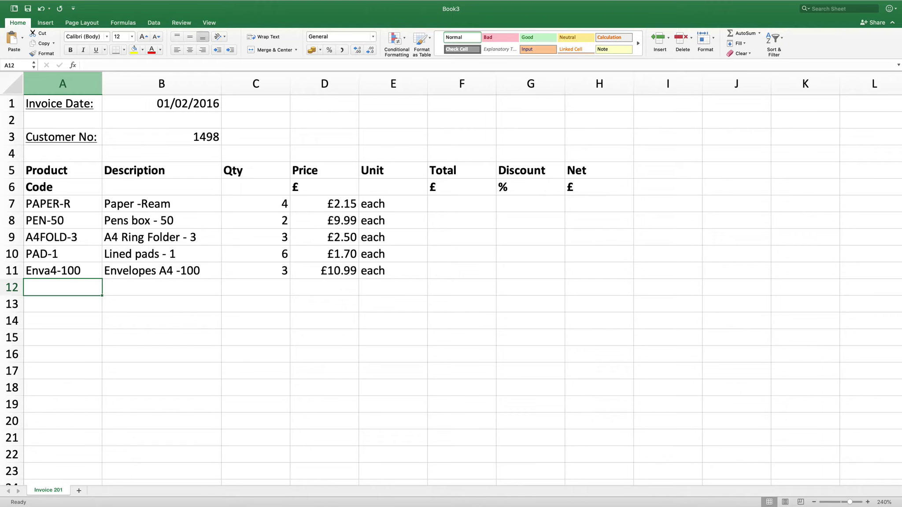
Step: Remove the £ sign from the Price column D by setting its Currency format symbol to None
click(327, 82)
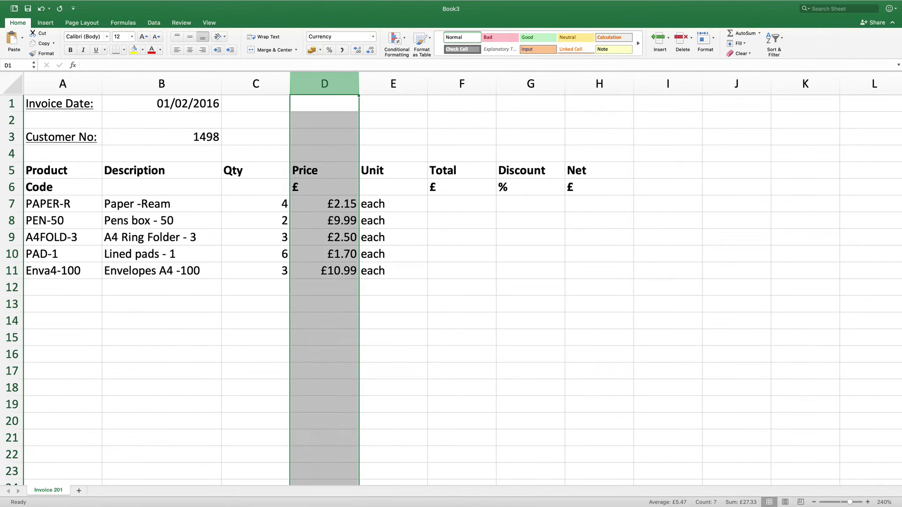
right_click(327, 82)
click(356, 156)
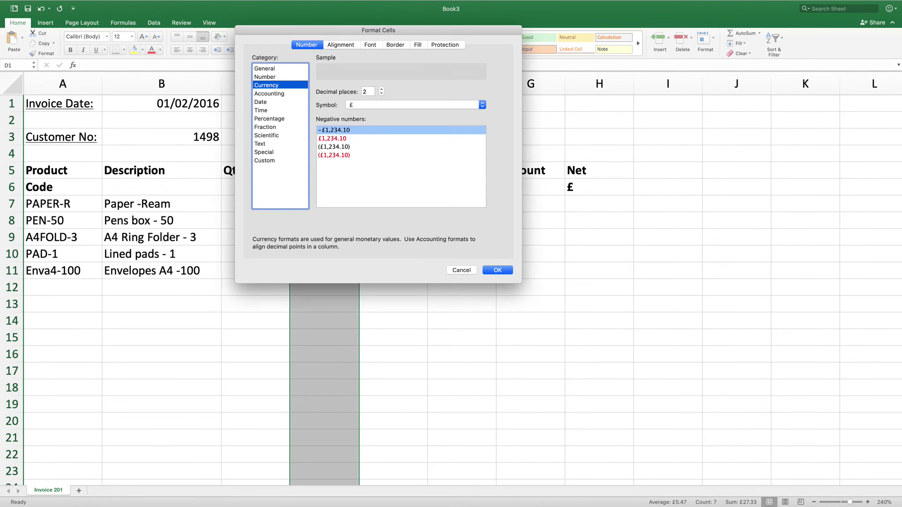
click(482, 105)
key(Up)
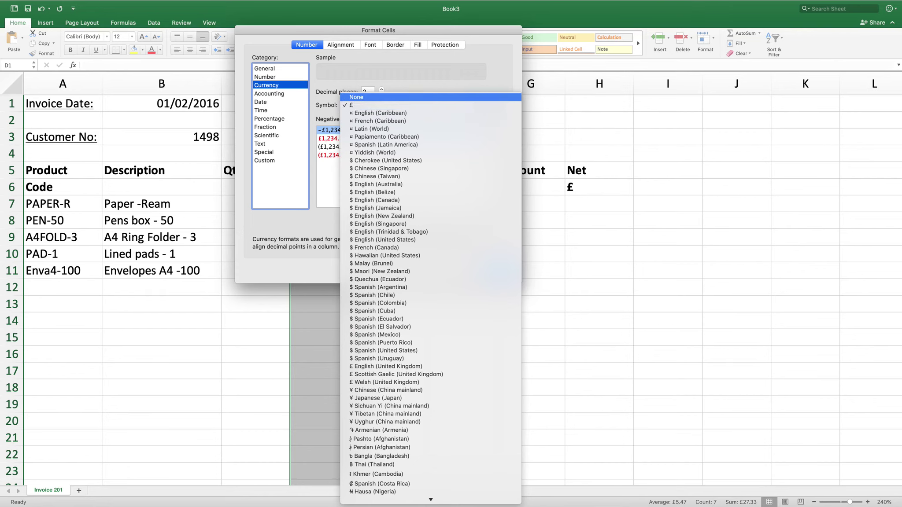
key(Return)
key(Return)
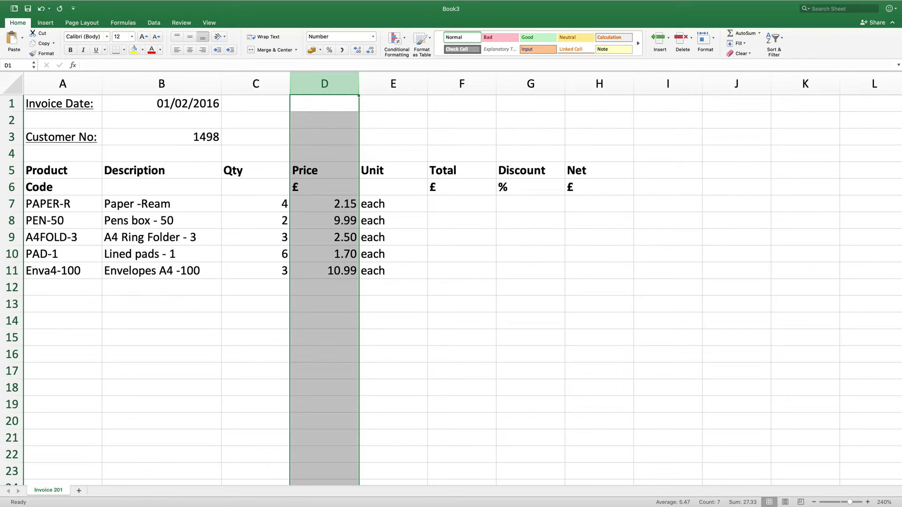
click(393, 120)
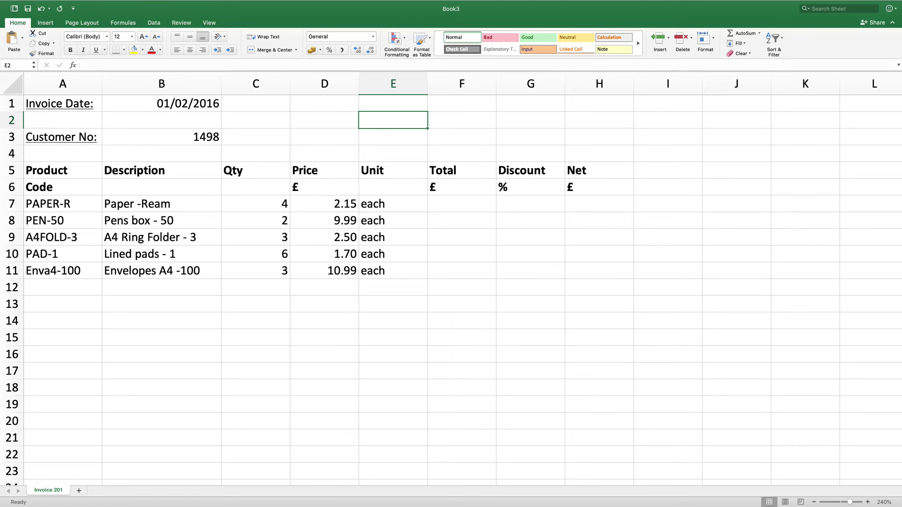
click(373, 36)
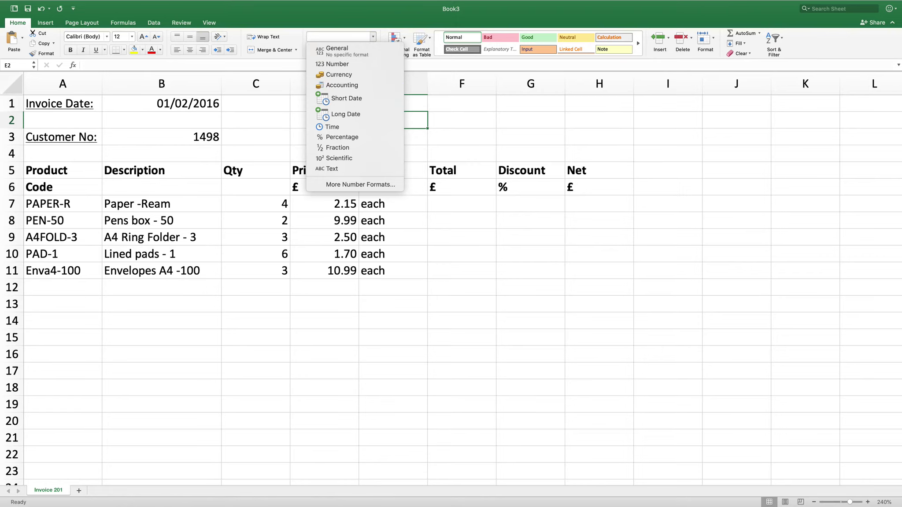
key(Escape)
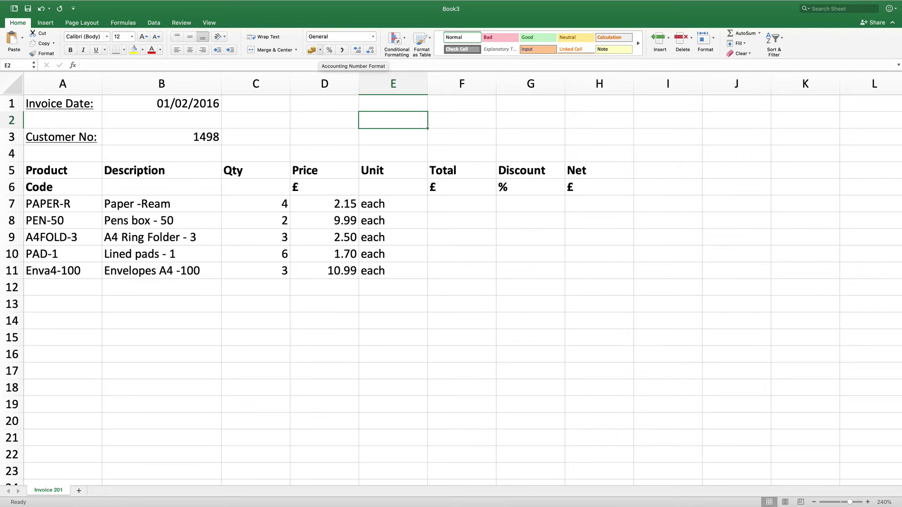
click(321, 49)
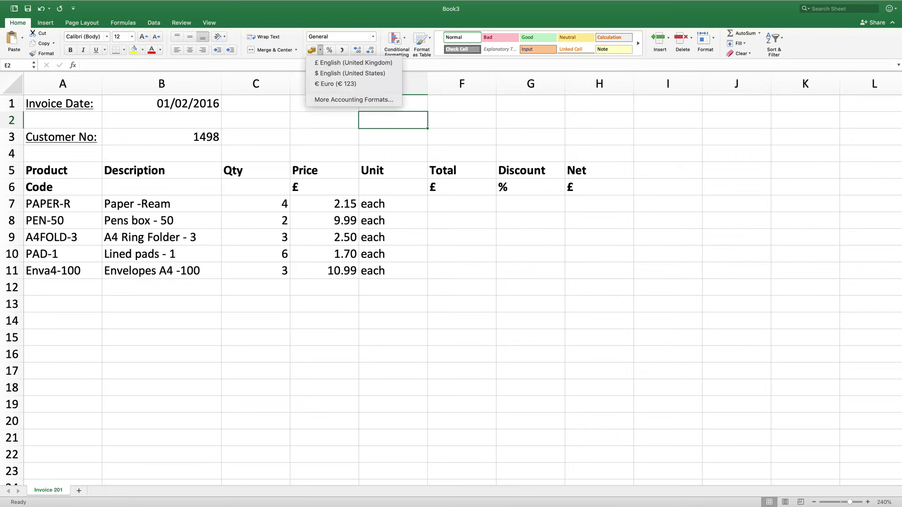
click(353, 63)
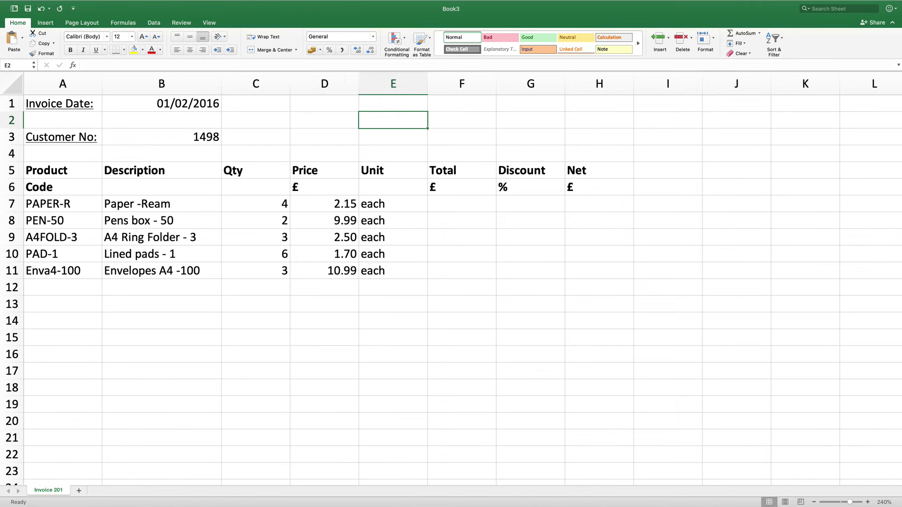
click(324, 203)
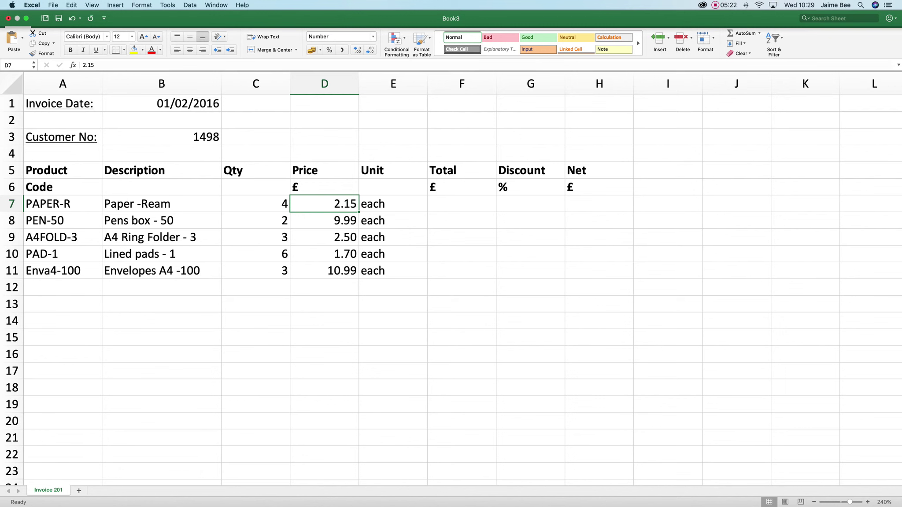
Step: Save the workbook under the name T2Exercise2 as an Excel Workbook (.xlsx) in the files folder
click(53, 5)
click(67, 71)
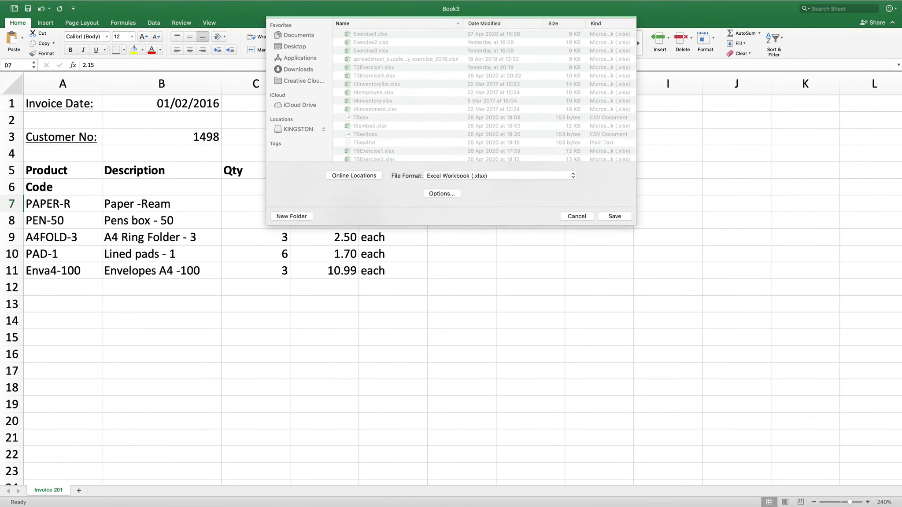
text(T2Ex)
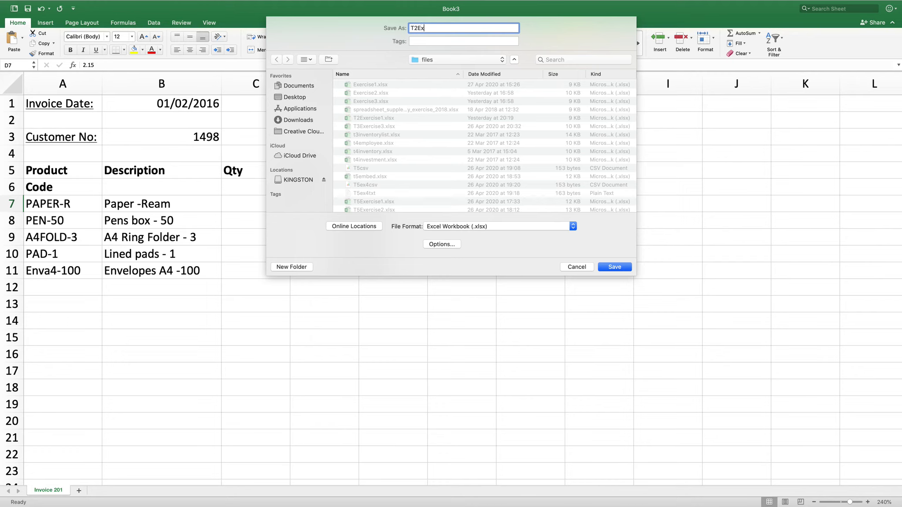
text(ercise2)
key(Return)
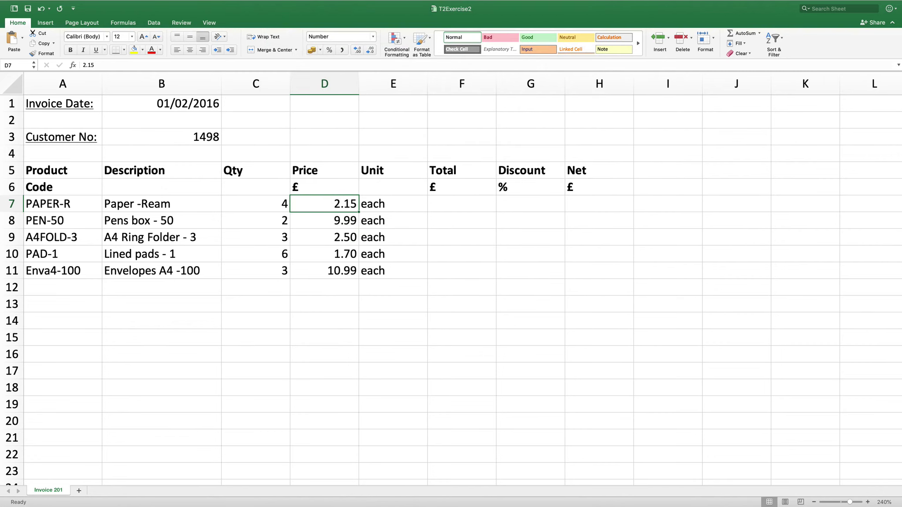
scroll(451, 291, down, 1)
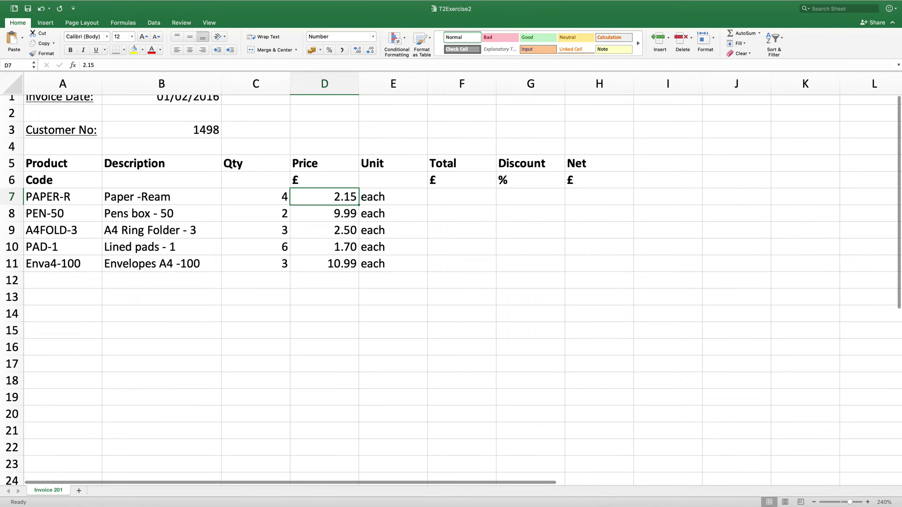
scroll(451, 290, up, 1)
scroll(451, 290, down, 2)
scroll(451, 290, up, 2)
scroll(451, 290, down, 1)
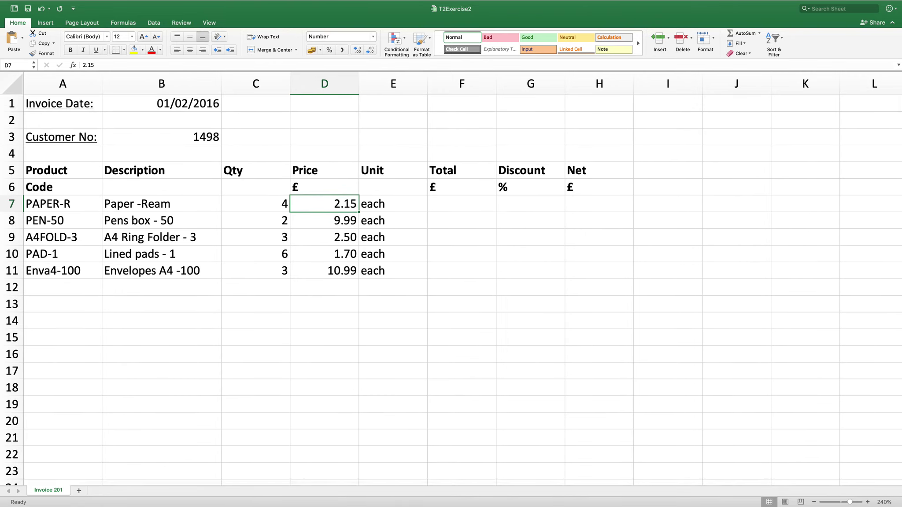